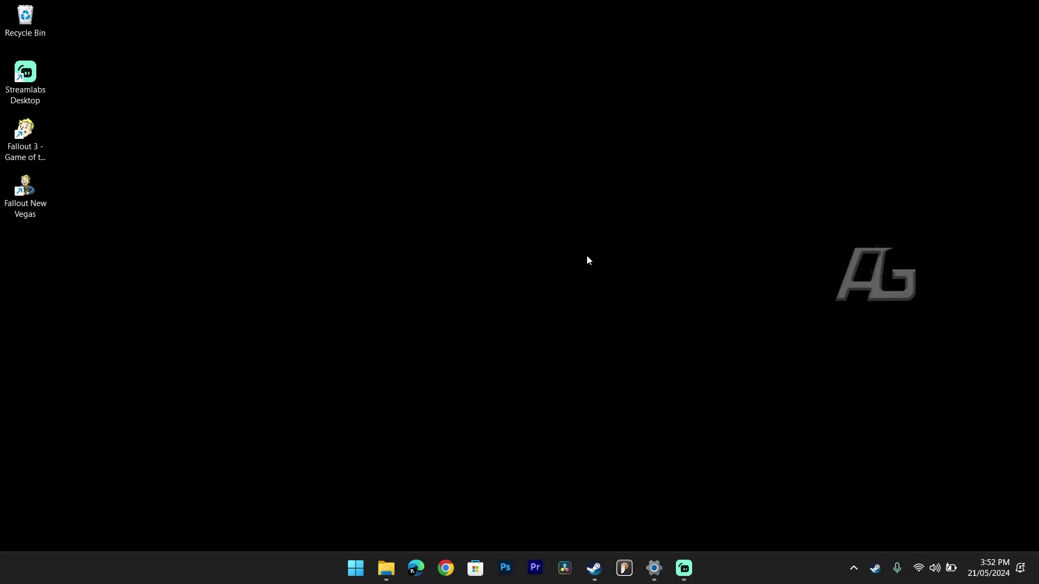
- Test-launch Fallout 3 from the Steam library through its launcher, then stop the running game
left_click(594, 568)
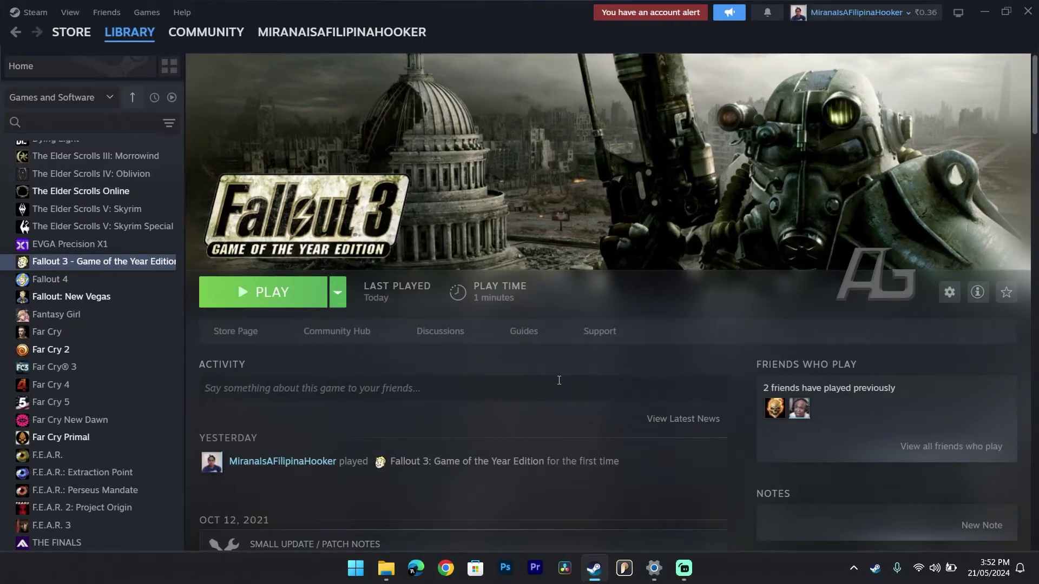
left_click(272, 295)
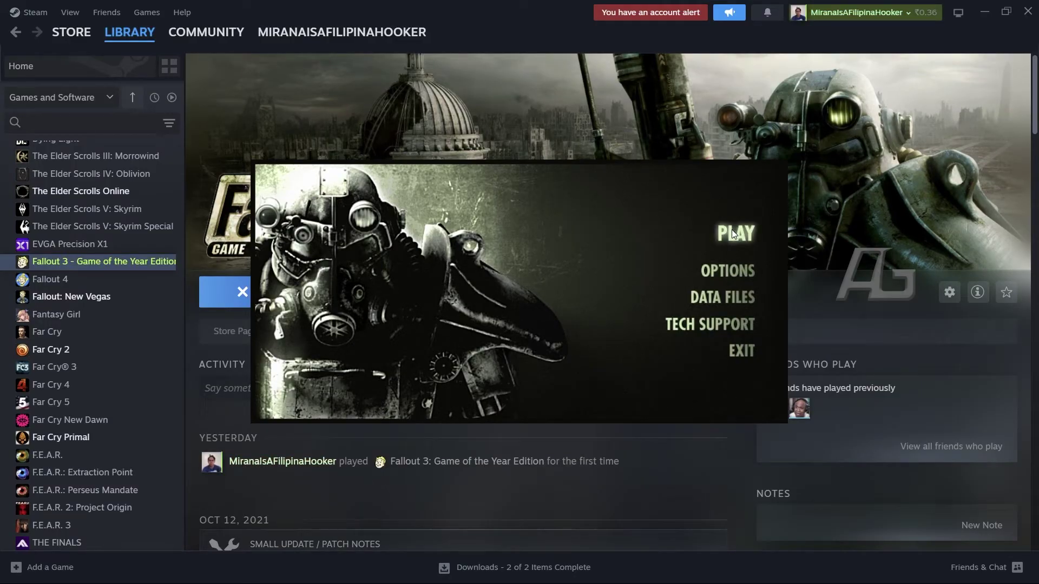
left_click(730, 234)
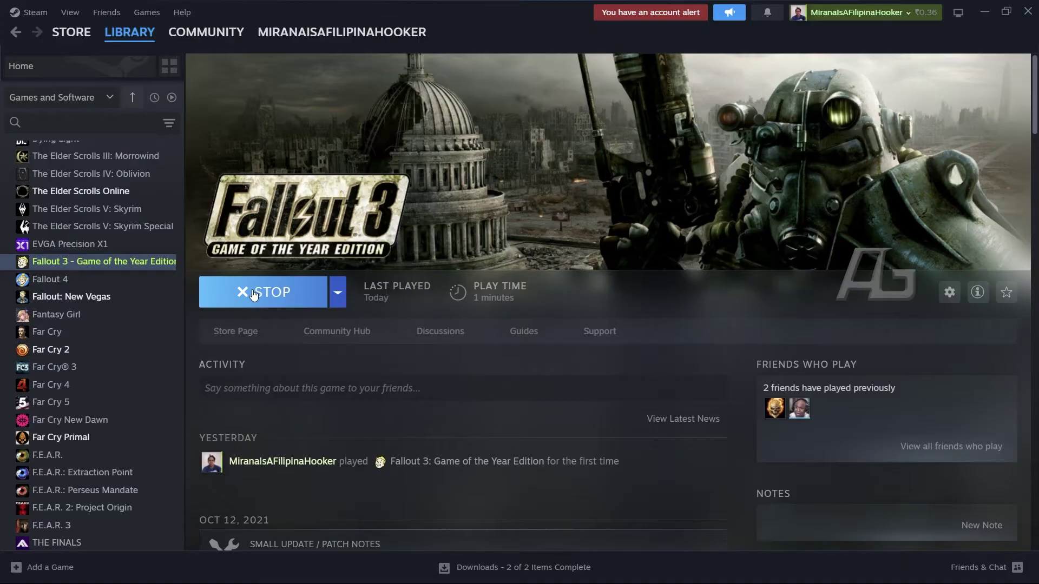
left_click(291, 292)
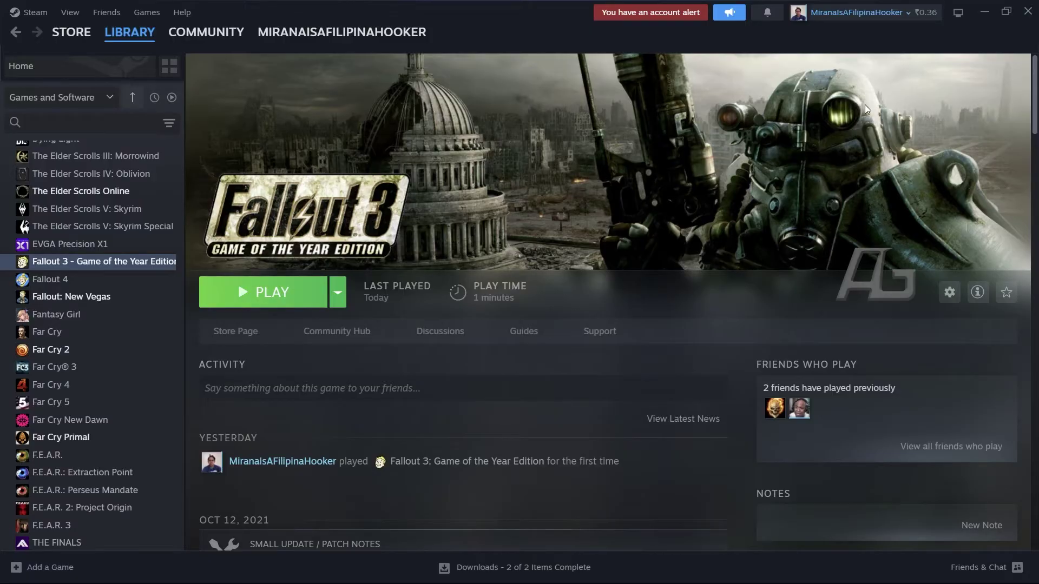
- Minimise Steam, reach Nexus Mods via a Google search for 'nexusmods', and search it for 'intel hd bypass'
left_click(983, 12)
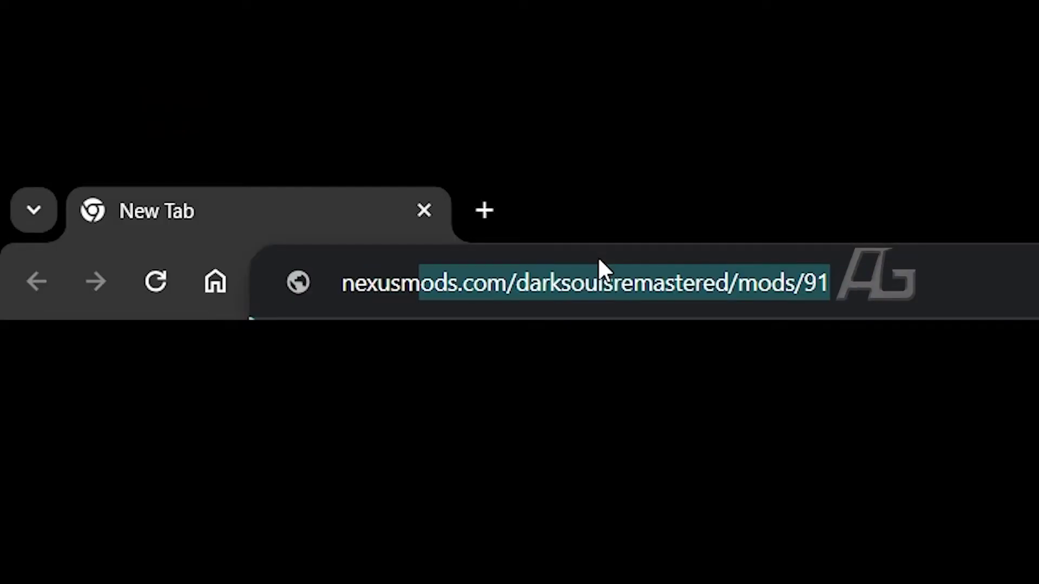
type("ods")
key("Return")
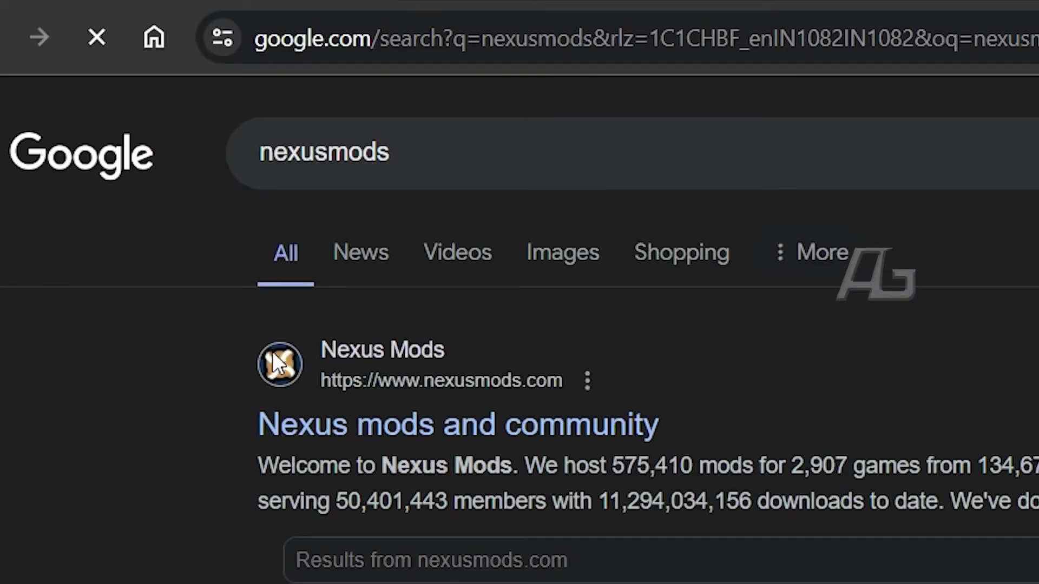
left_click(397, 433)
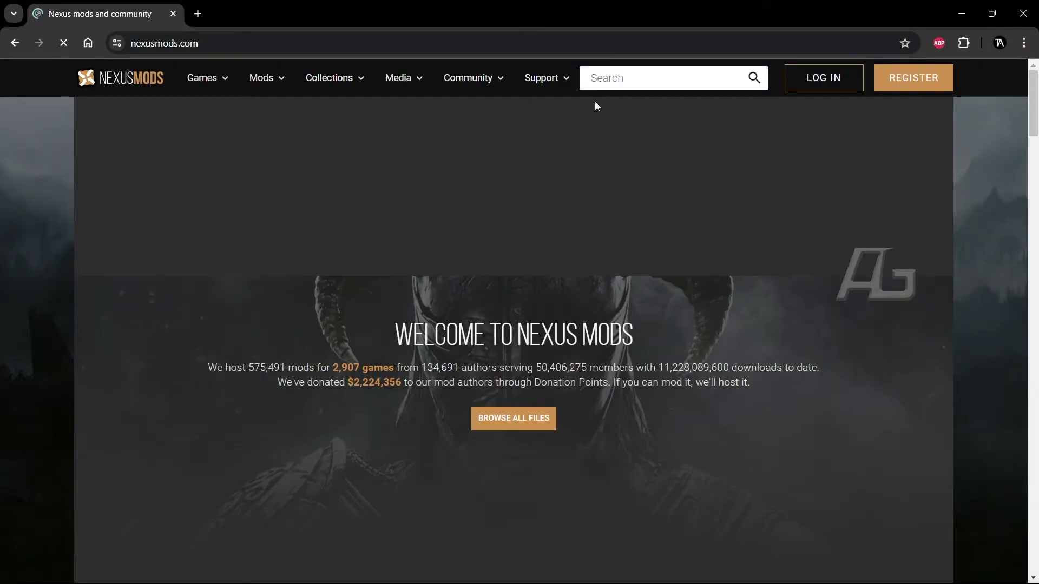
left_click(623, 79)
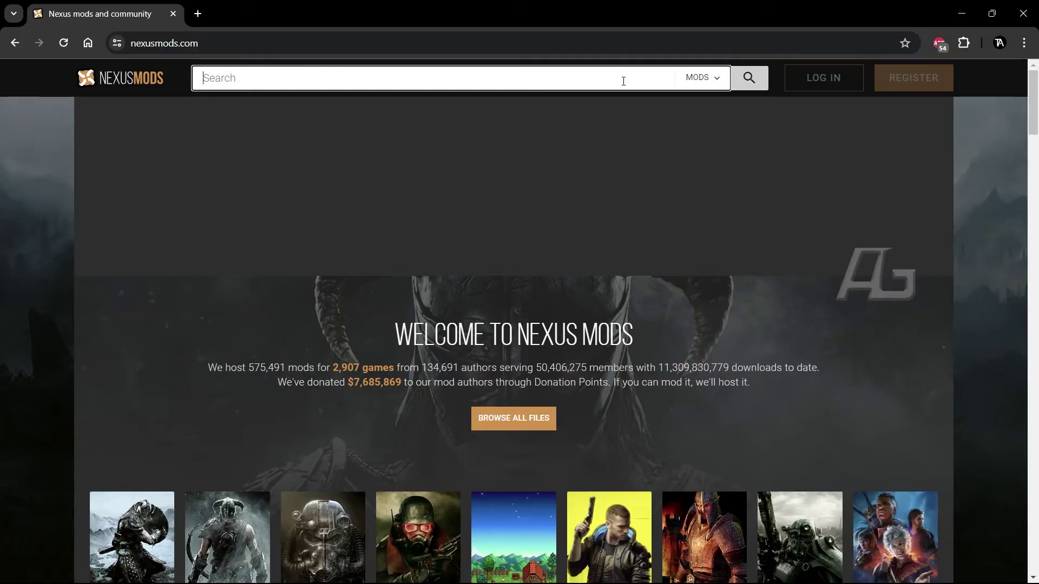
type("intel hd")
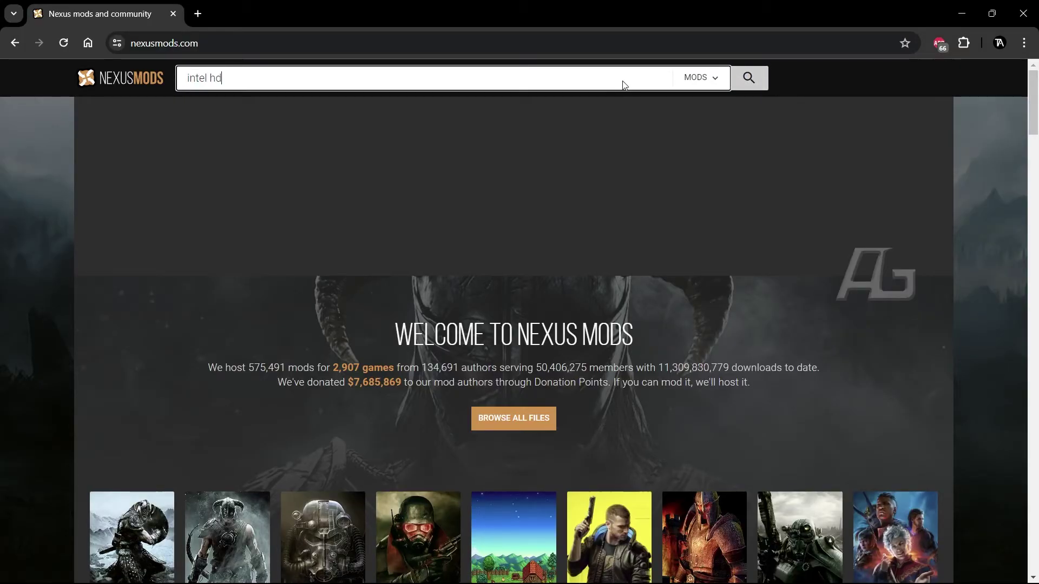
type(" bypass")
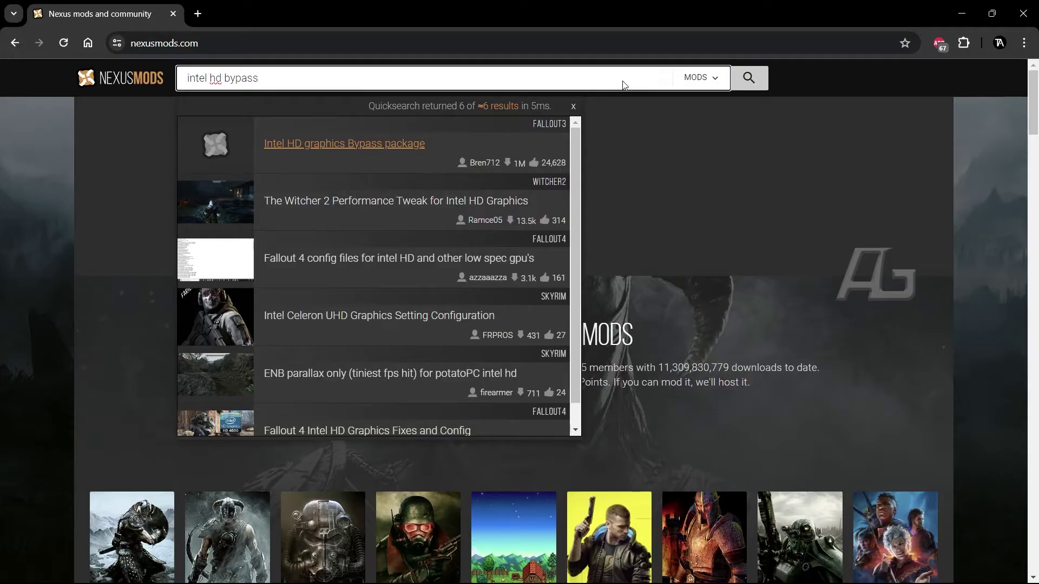
- Get the 50.2 KB Fallout 3 Intel bypass zip from the mod page by manual slow download
left_click(291, 144)
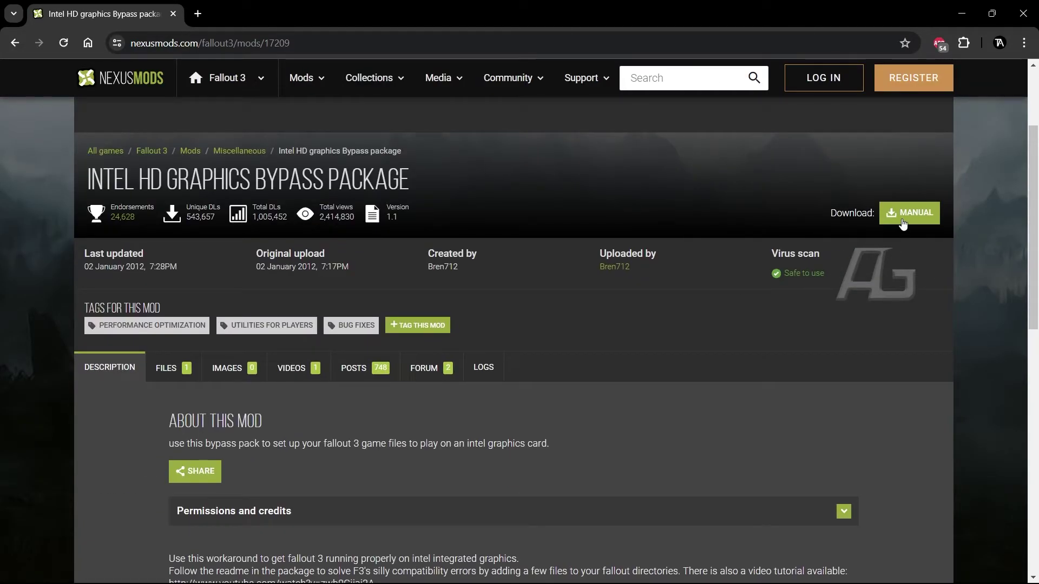
left_click(900, 216)
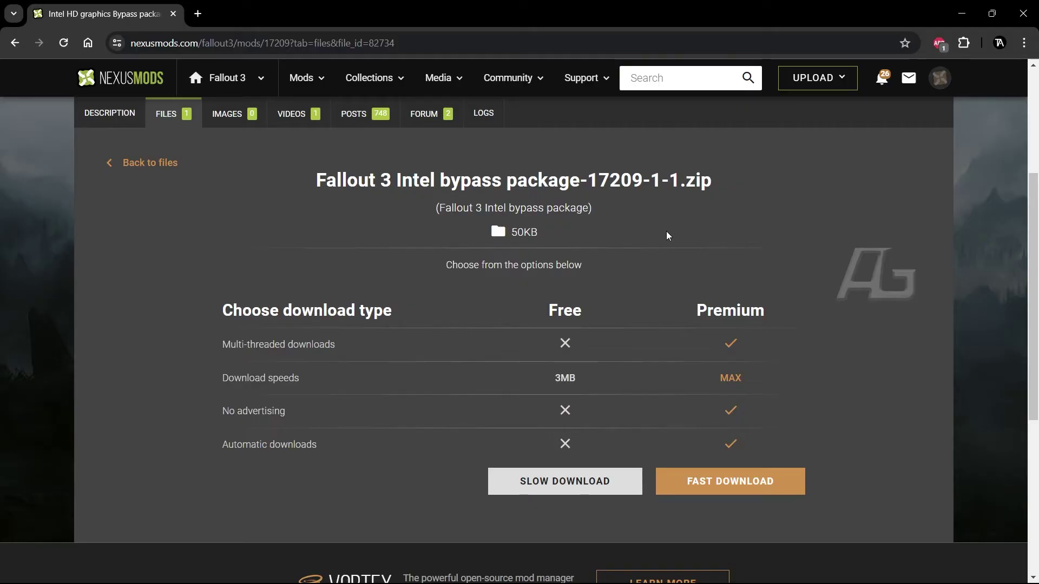
left_click(562, 490)
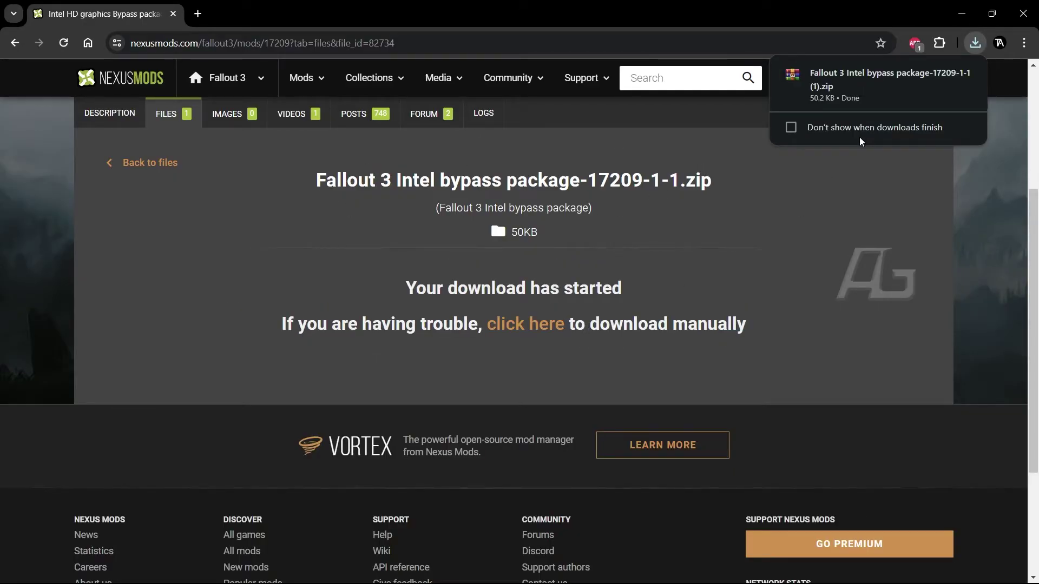
right_click(893, 108)
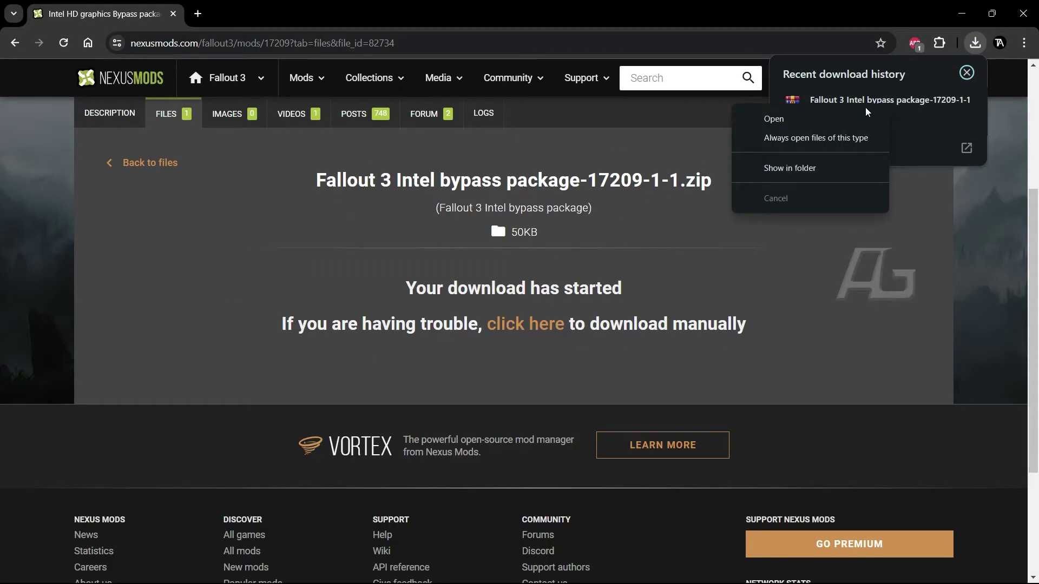
- Open the downloaded zip in WinRAR, enter its Fallout 3 Intel HD Bypass folder and select d3d9.dll
left_click(866, 112)
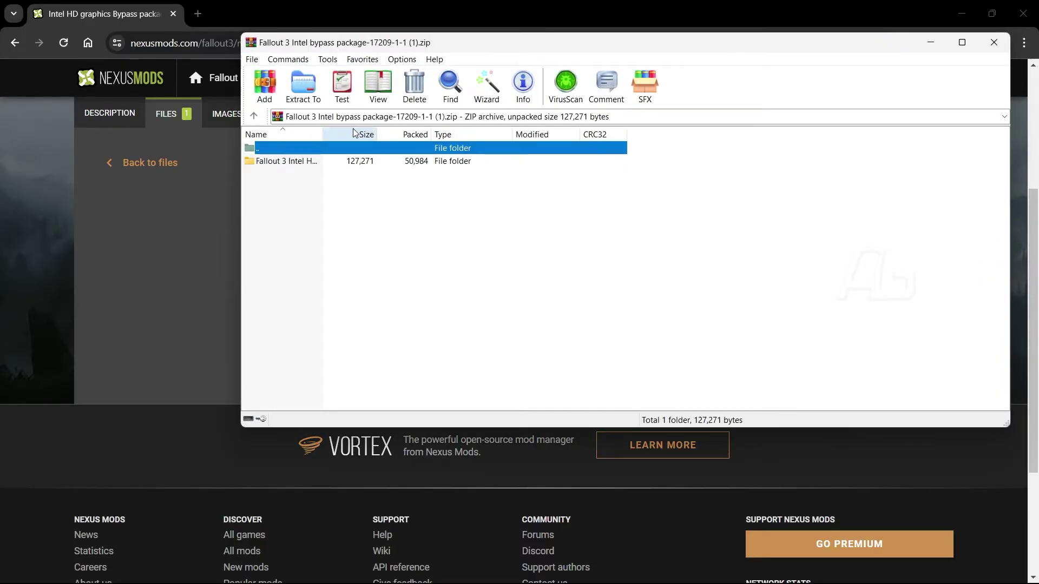
left_click_drag(323, 130, 417, 131)
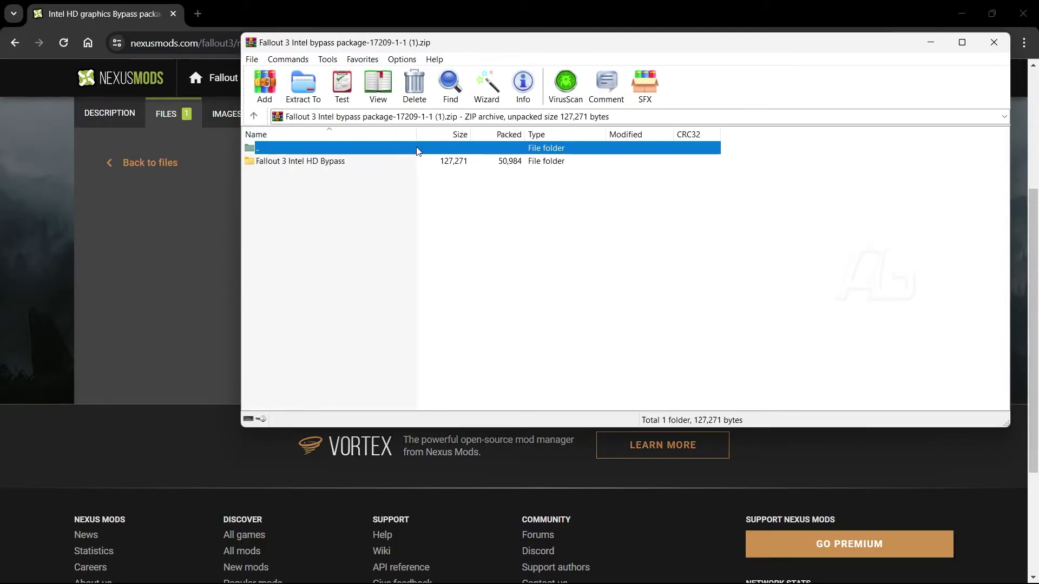
double_click(357, 162)
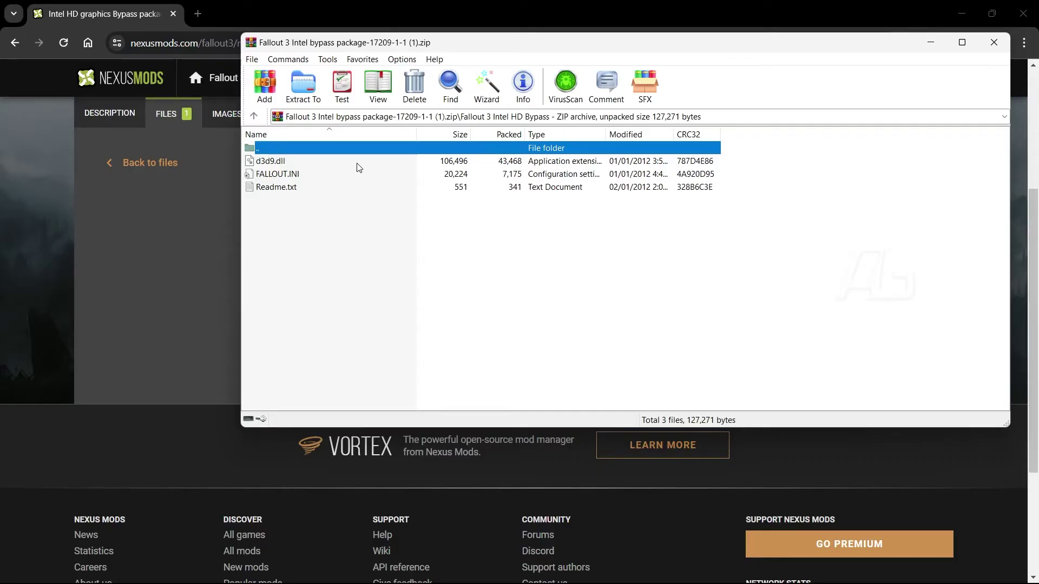
left_click(357, 163)
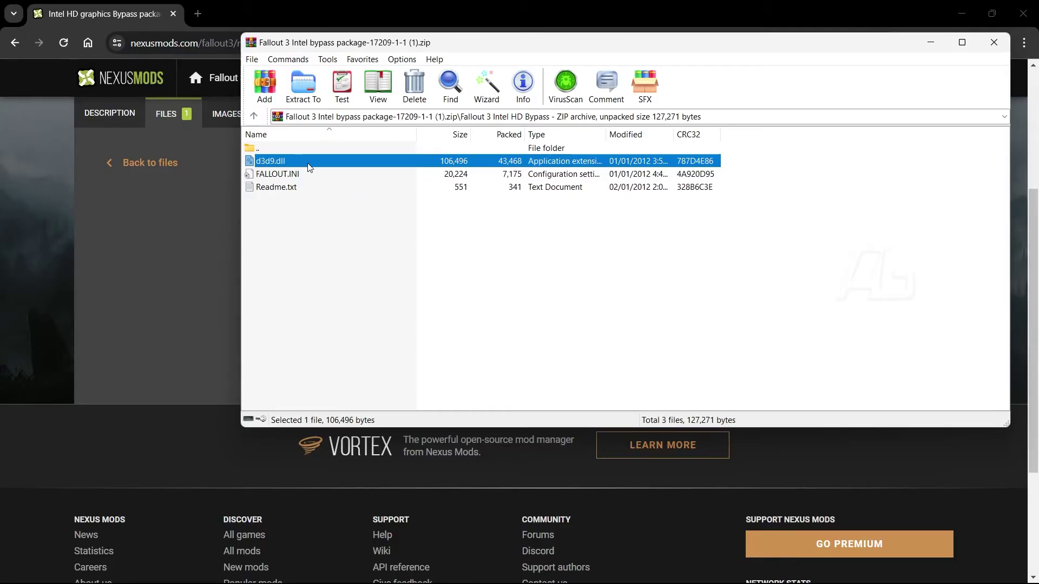
- Place the Fallout 3 goty folder beside WinRAR and copy d3d9.dll into the game folder
left_click(962, 13)
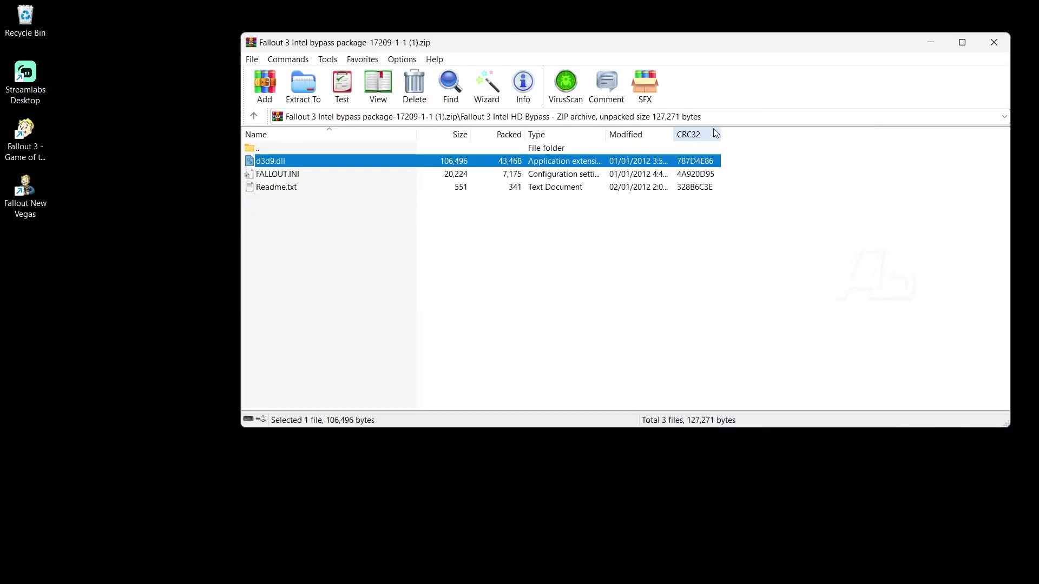
mouse_move(371, 579)
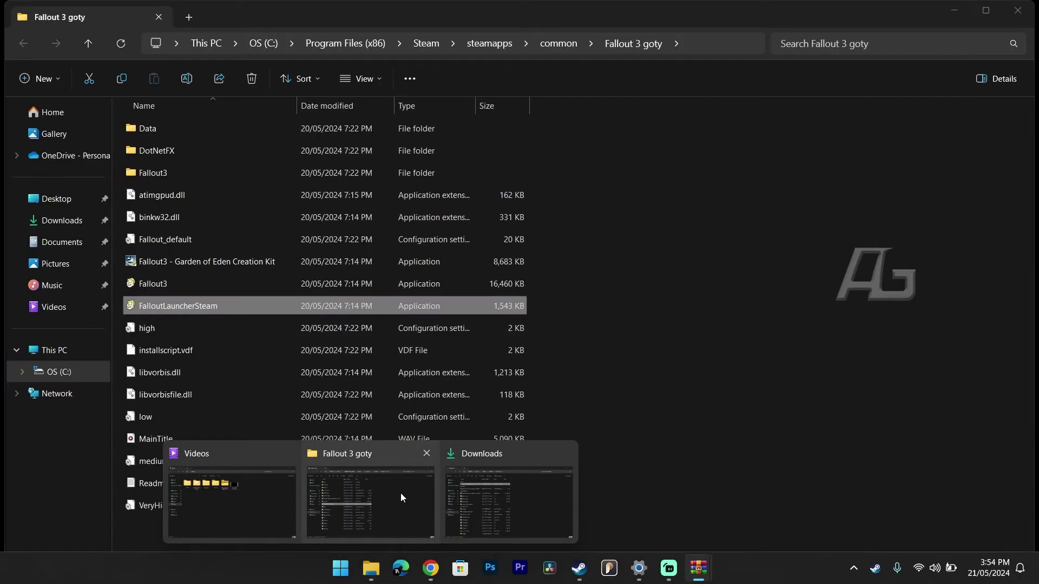
left_click(400, 492)
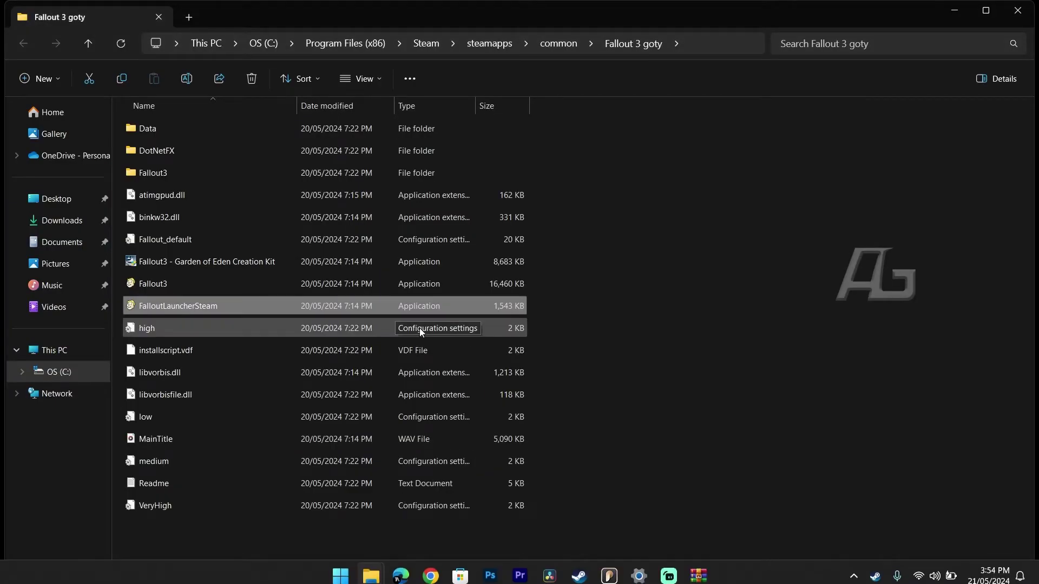
left_click_drag(494, 11, 3, 81)
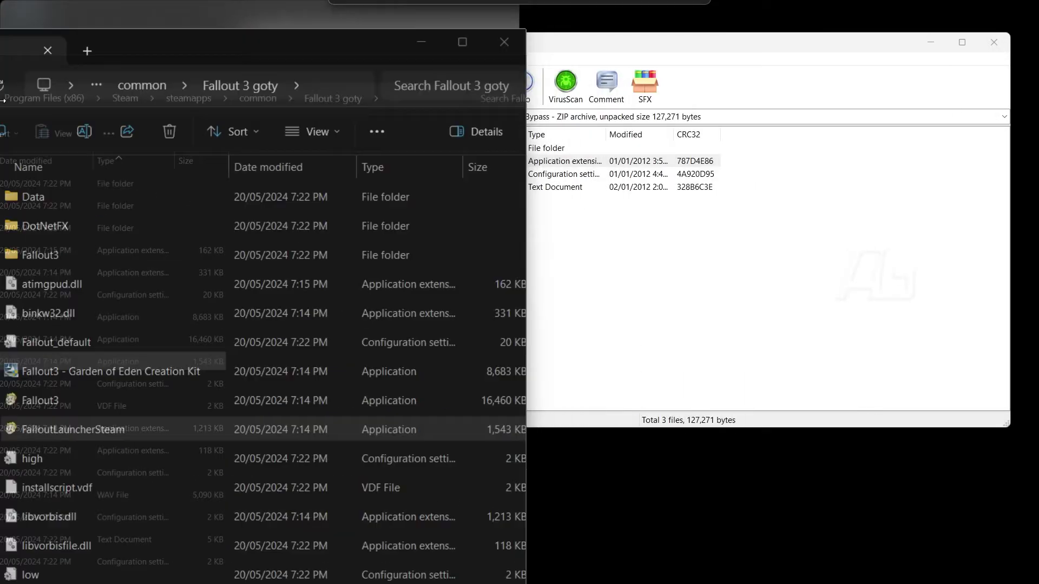
left_click(594, 150)
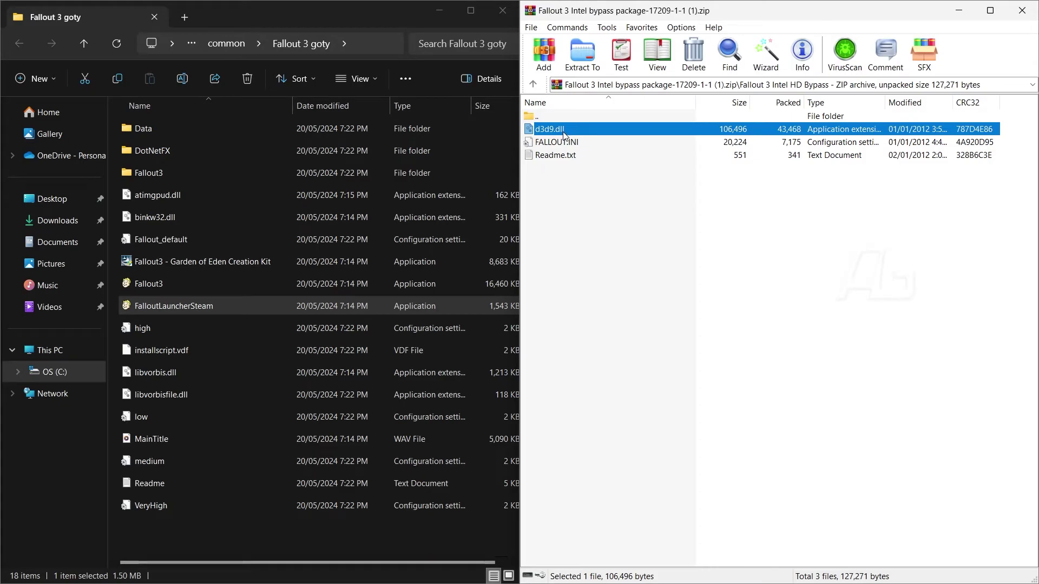
left_click_drag(566, 133, 188, 514)
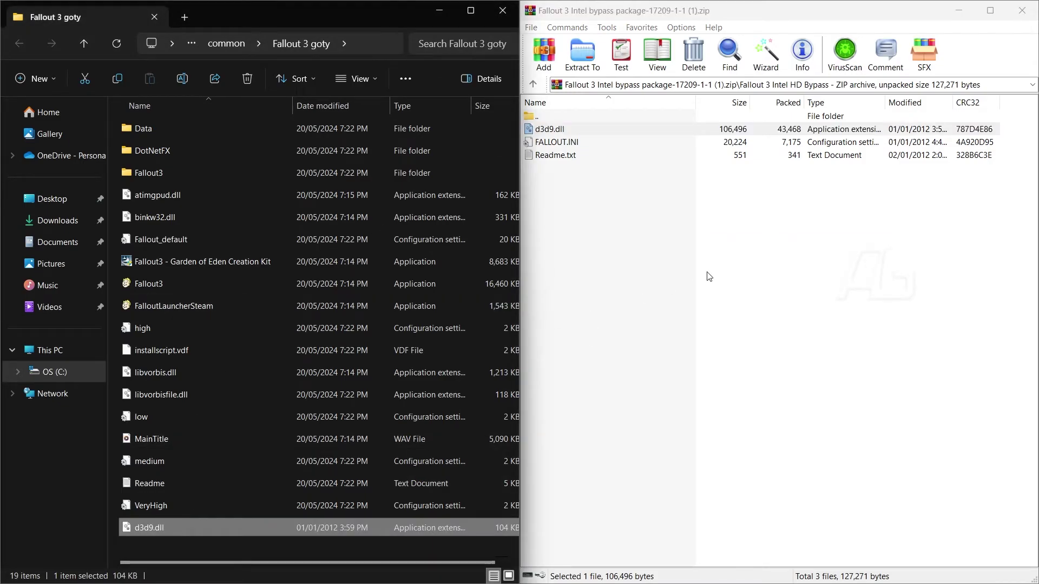
left_click(614, 189)
- Copy FALLOUT.INI into Documents\My Games\Fallout3, replacing the existing settings file
left_click(575, 143)
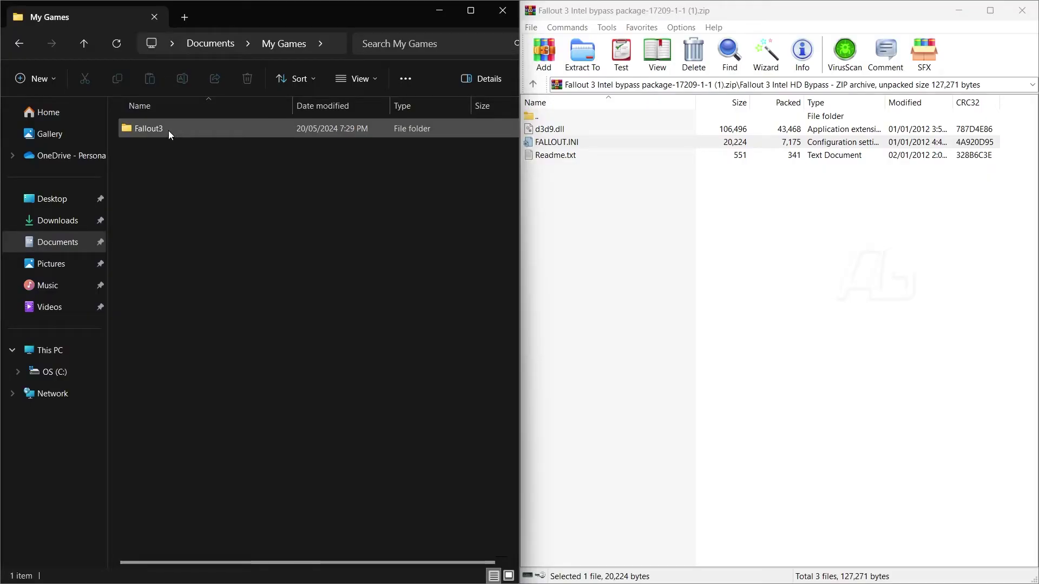
double_click(167, 131)
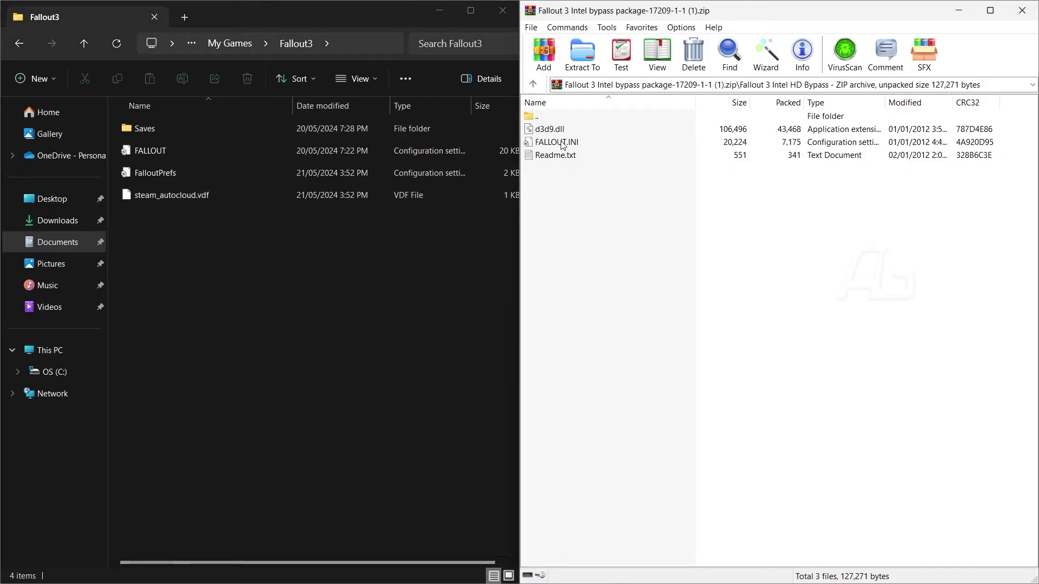
left_click_drag(557, 142, 400, 244)
left_click(514, 227)
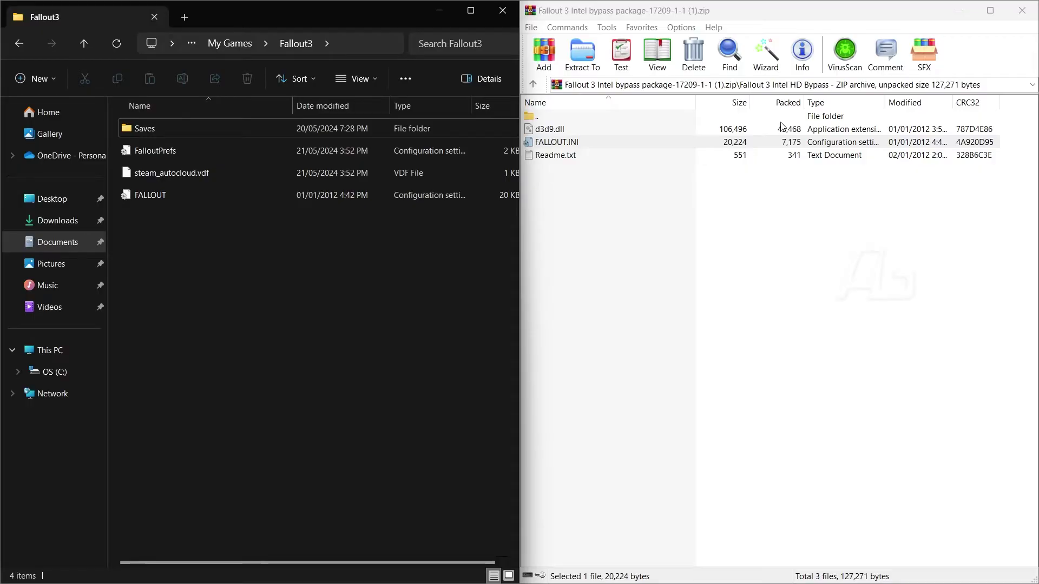
- Close the Fallout3 Explorer window and the WinRAR archive, leaving the desktop clear
left_click_drag(920, 10, 568, 24)
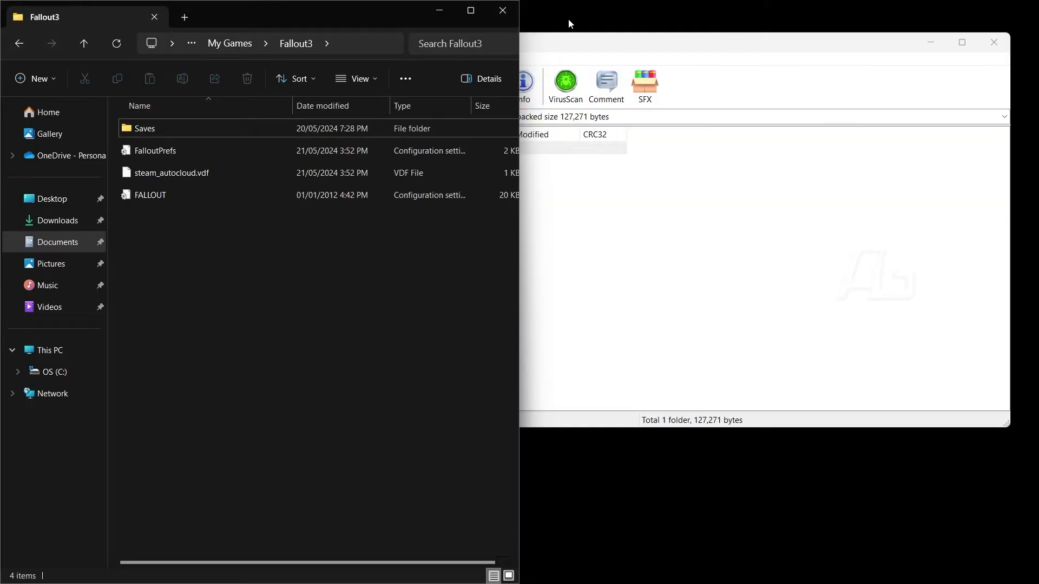
left_click(495, 15)
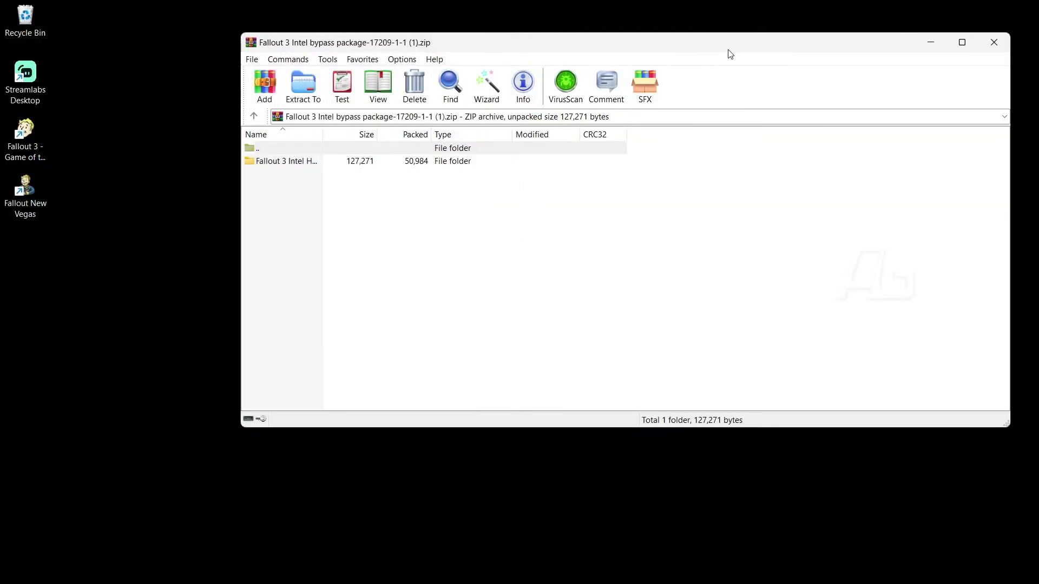
left_click(985, 41)
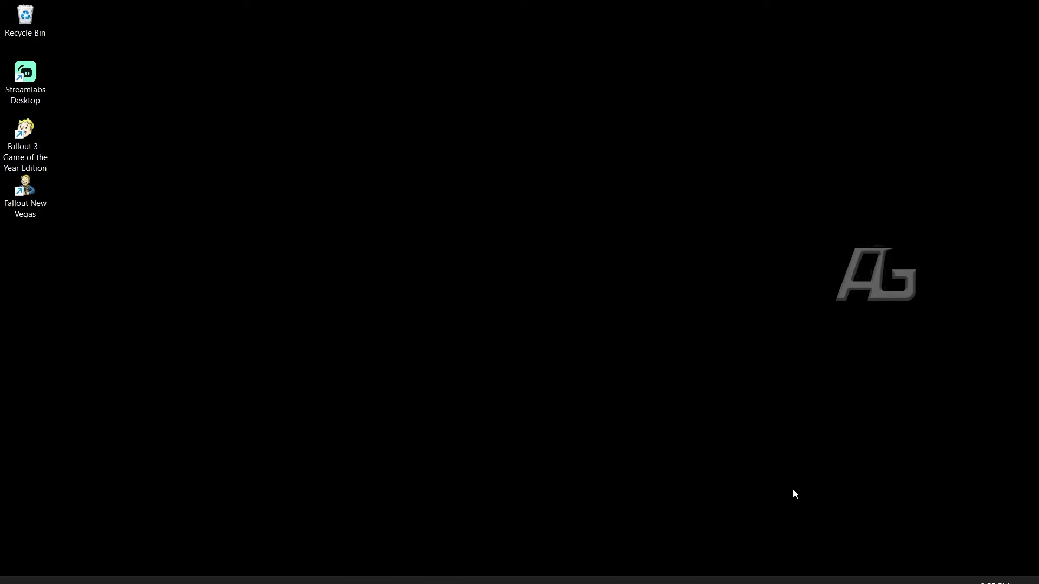
- Launch Fallout 3 – Game of the Year Edition from the Steam library and accept the detected video hardware
left_click(595, 568)
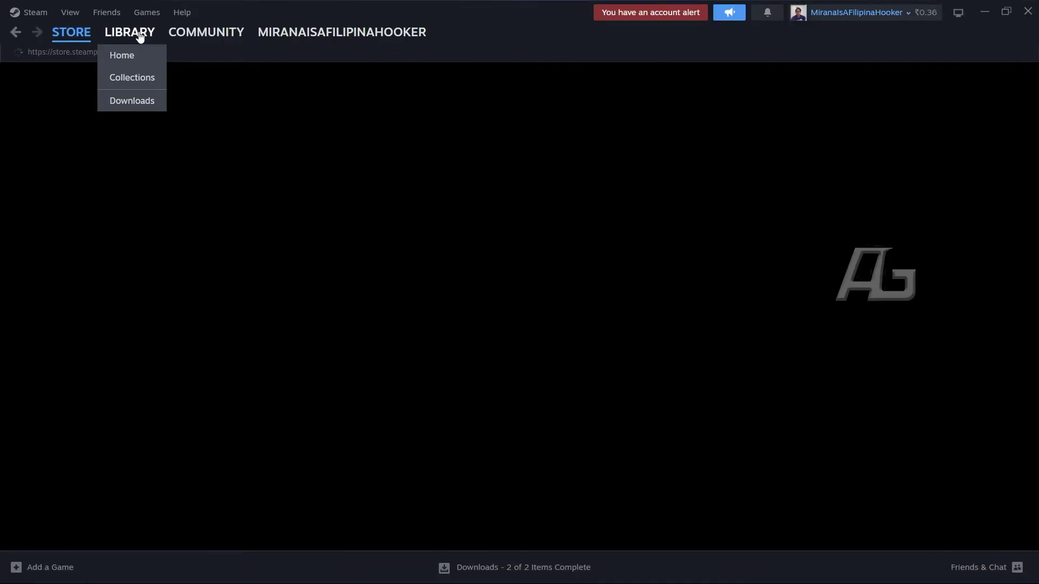
left_click(135, 33)
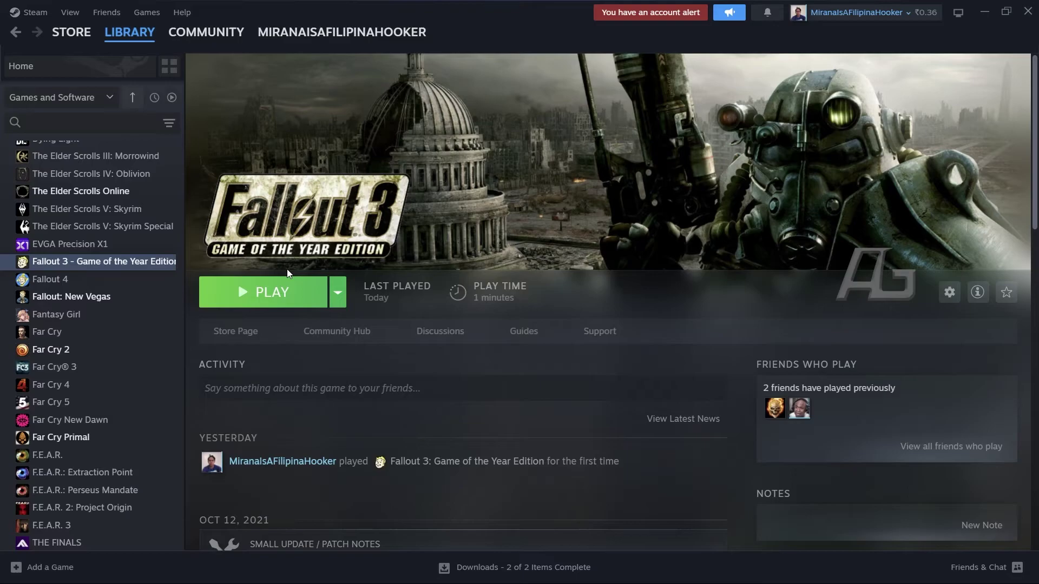
left_click(271, 307)
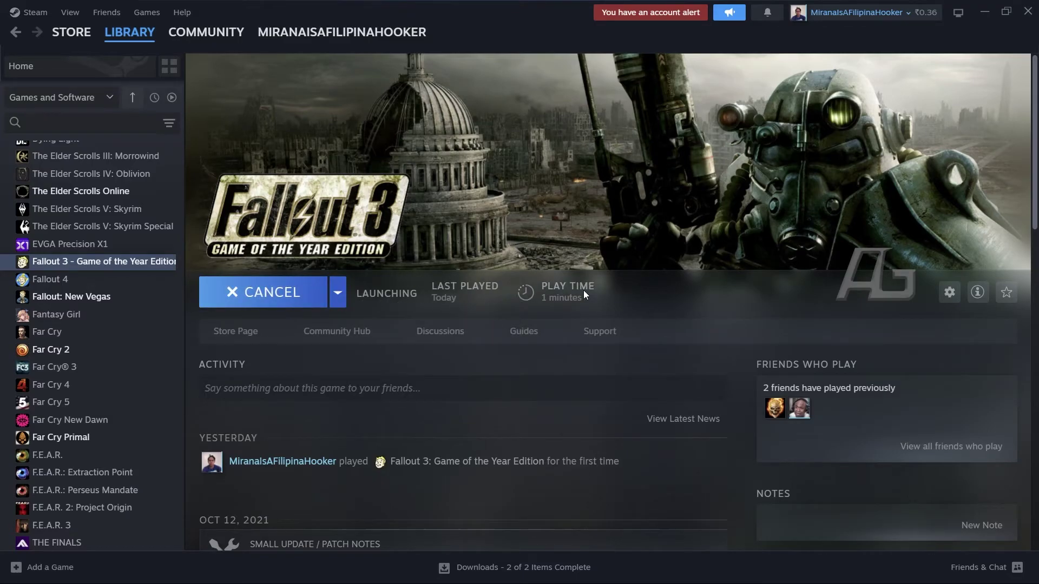
left_click(622, 347)
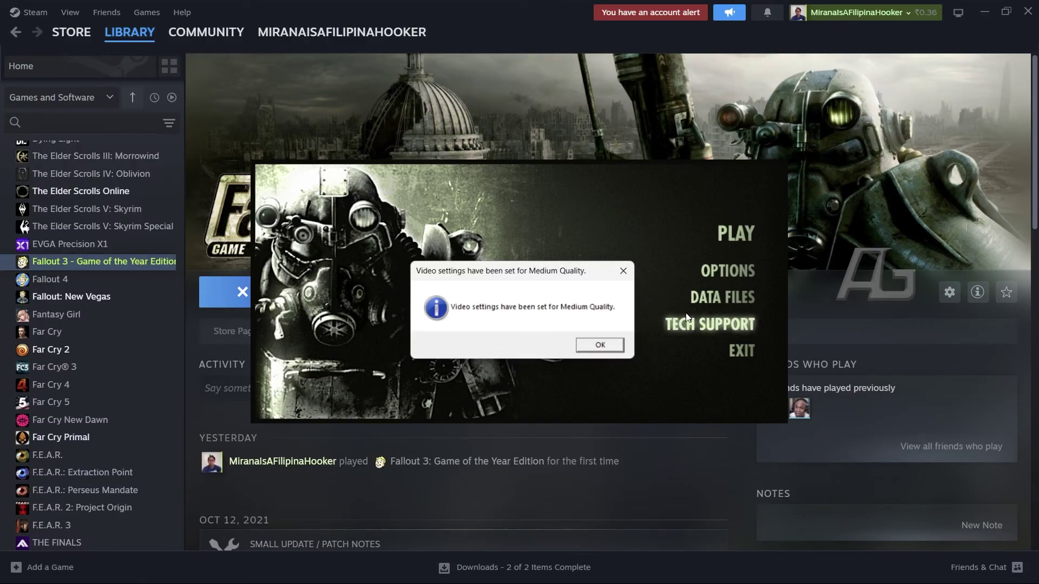
- In the launcher's graphics options, keep the NVIDIA GeForce 7900 GS adapter and set 1920x1080 resolution
left_click(611, 351)
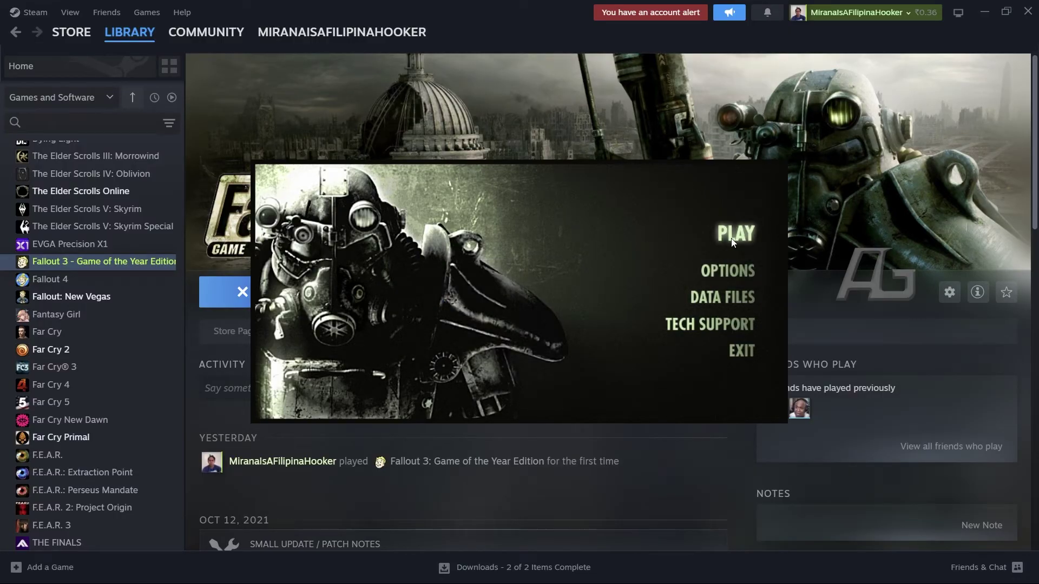
left_click(719, 269)
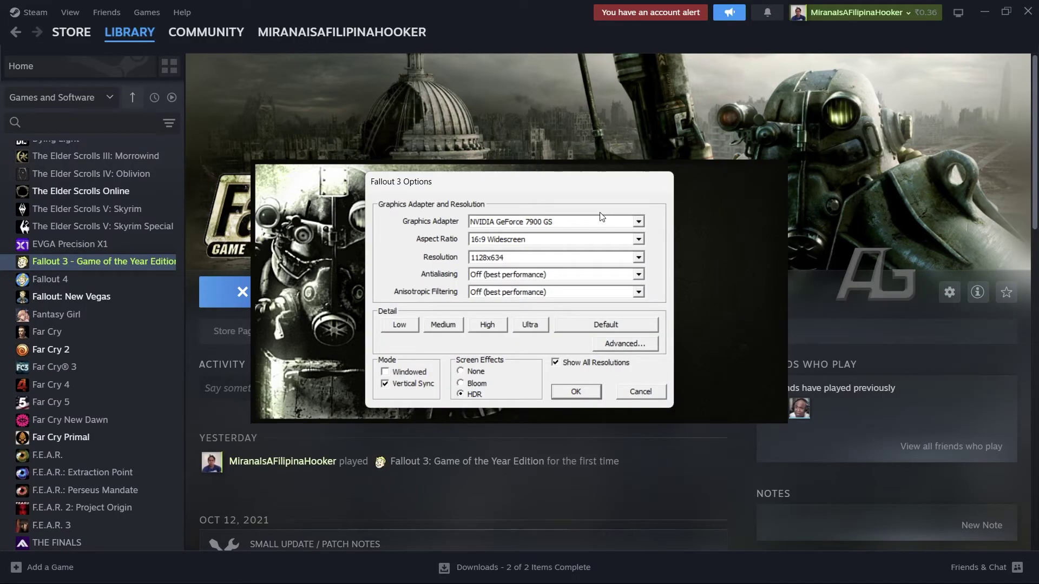
left_click(619, 222)
left_click(588, 219)
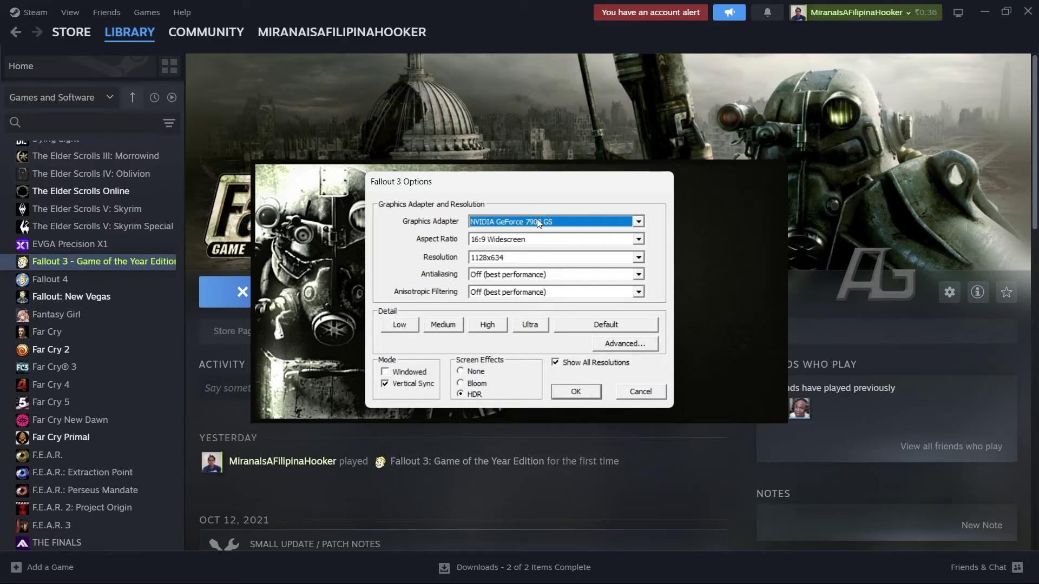
left_click(530, 257)
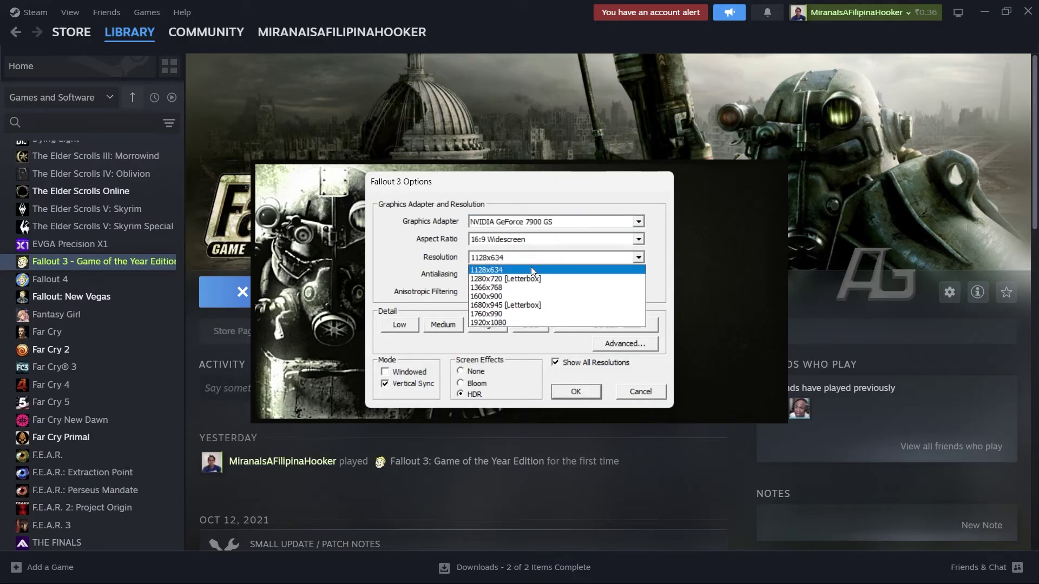
left_click(522, 322)
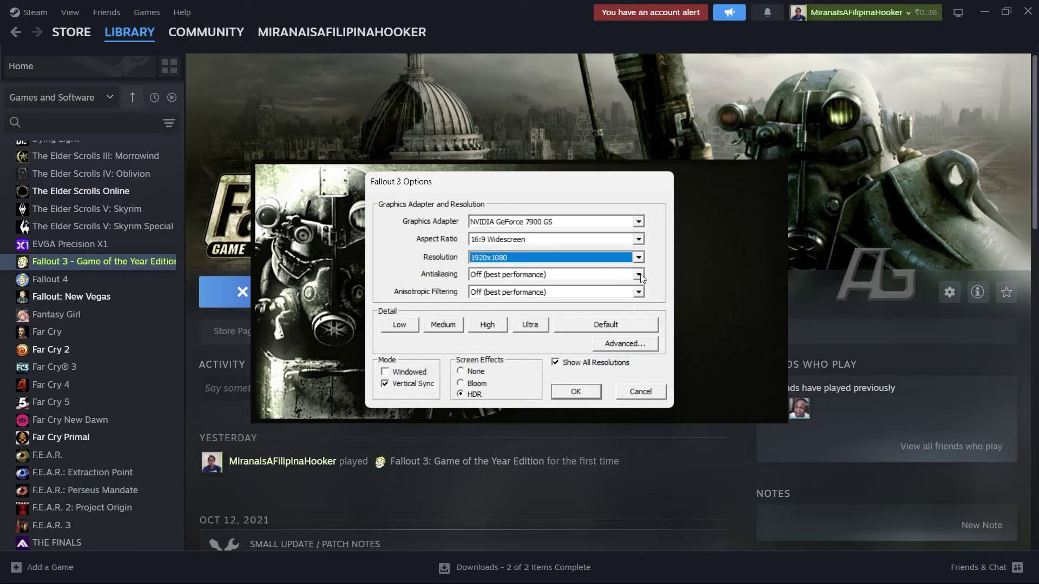
- Set 8-sample antialiasing and 15-sample anisotropic filtering, apply the Ultra preset, and save the options
left_click(639, 275)
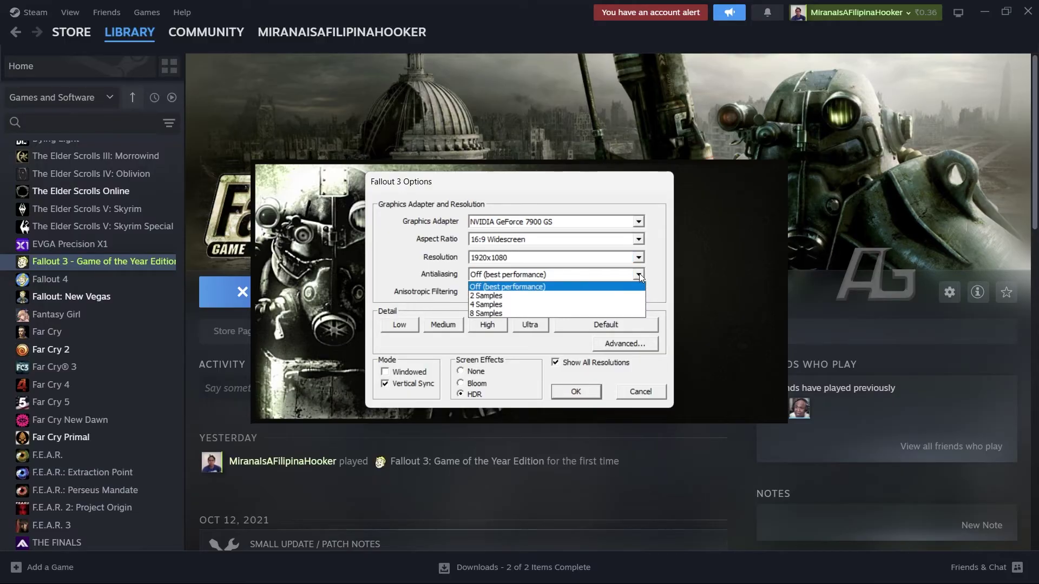
left_click(571, 314)
left_click(610, 292)
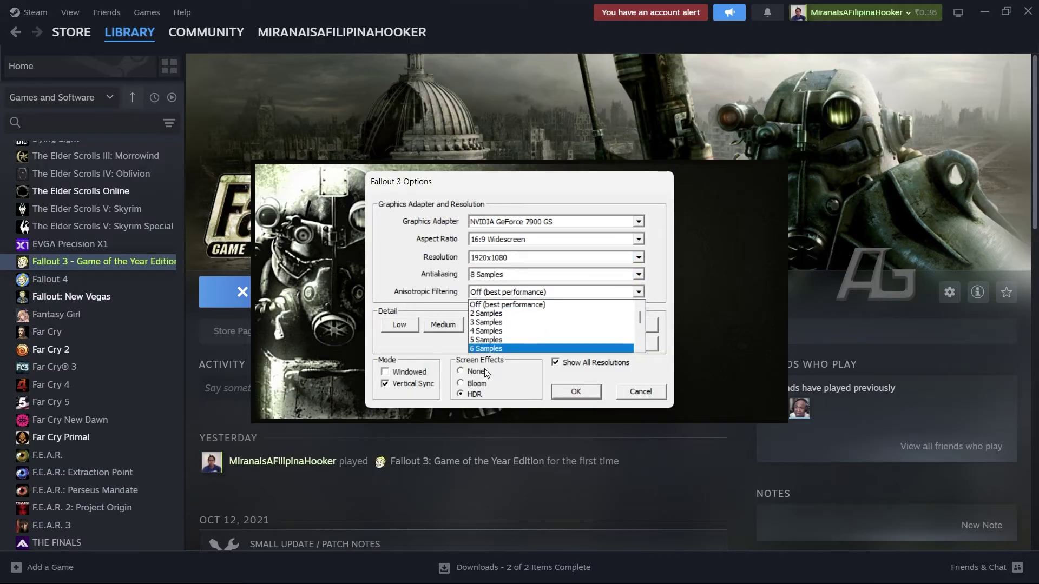
scroll(524, 331, "down", 3)
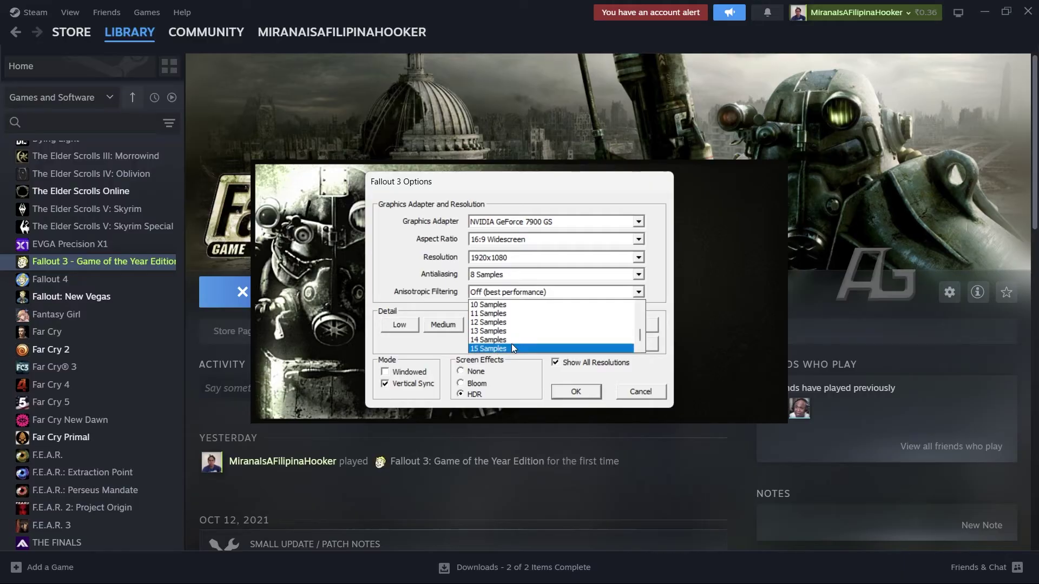
left_click(512, 343)
left_click(528, 324)
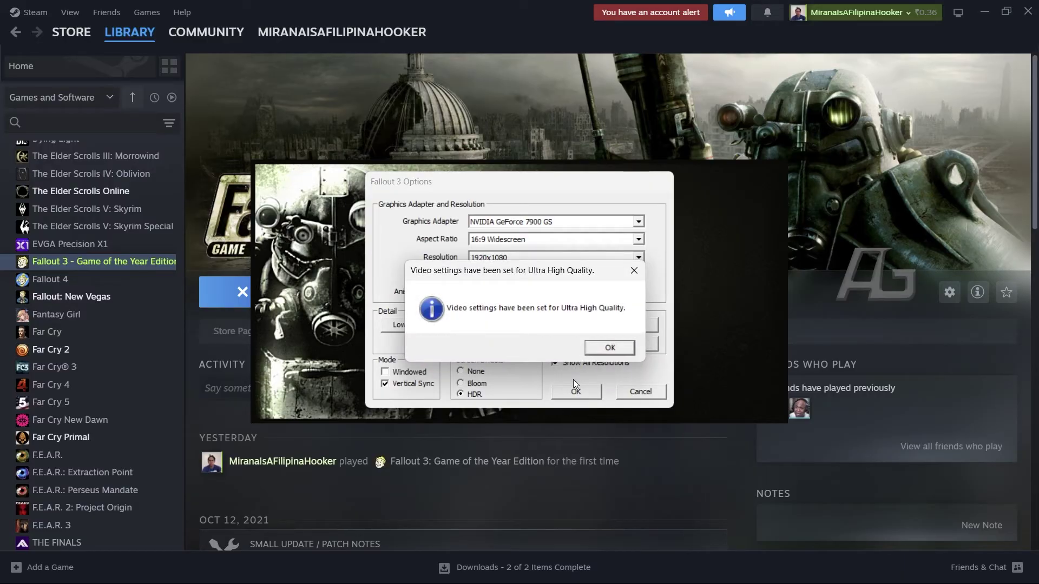
left_click(598, 347)
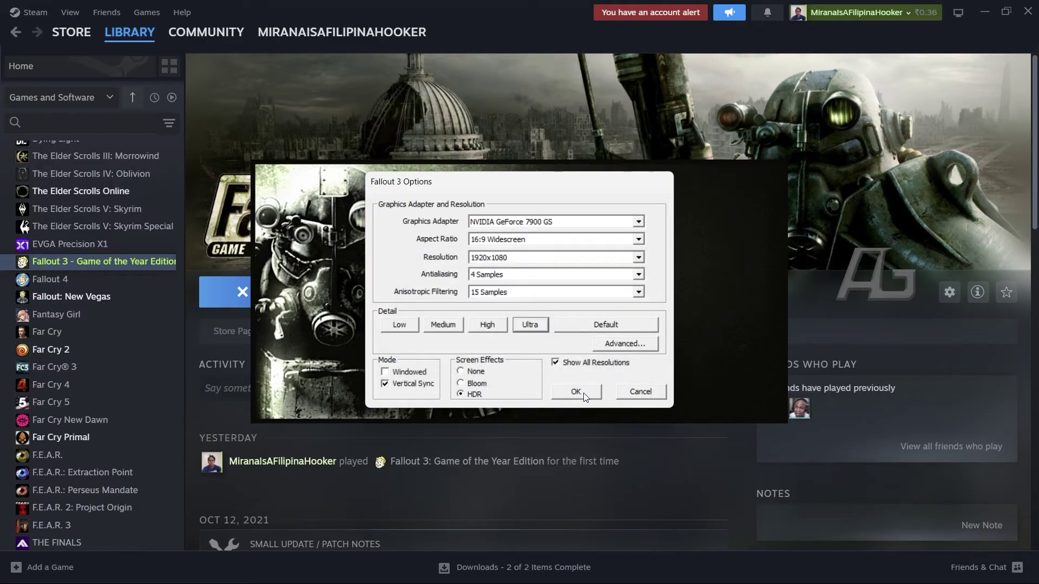
left_click(583, 393)
- Start Fallout 3 from the launcher and let it load to the main menu
left_click(742, 243)
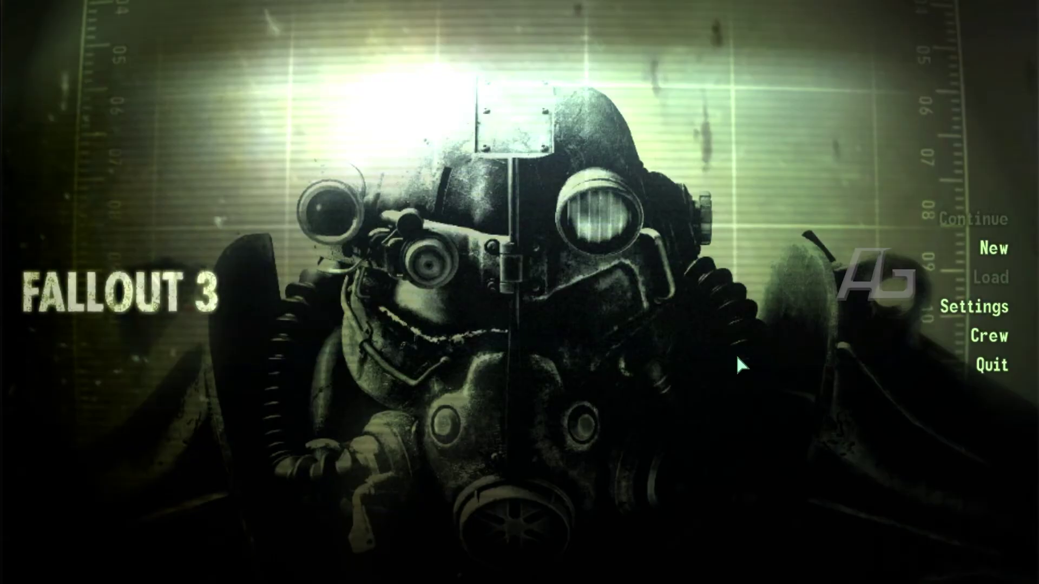
left_click(1006, 249)
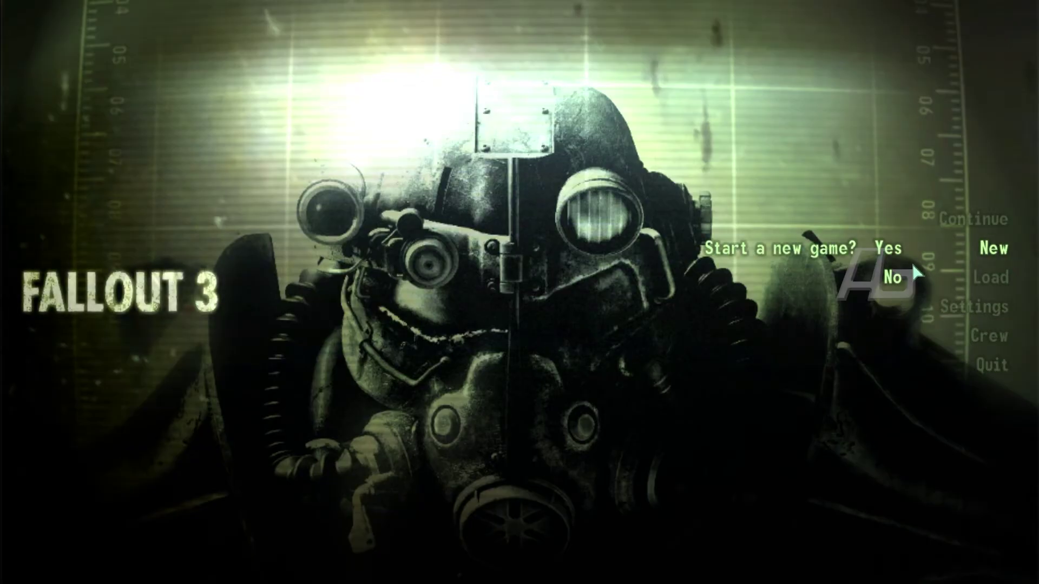
left_click(903, 273)
left_click(968, 307)
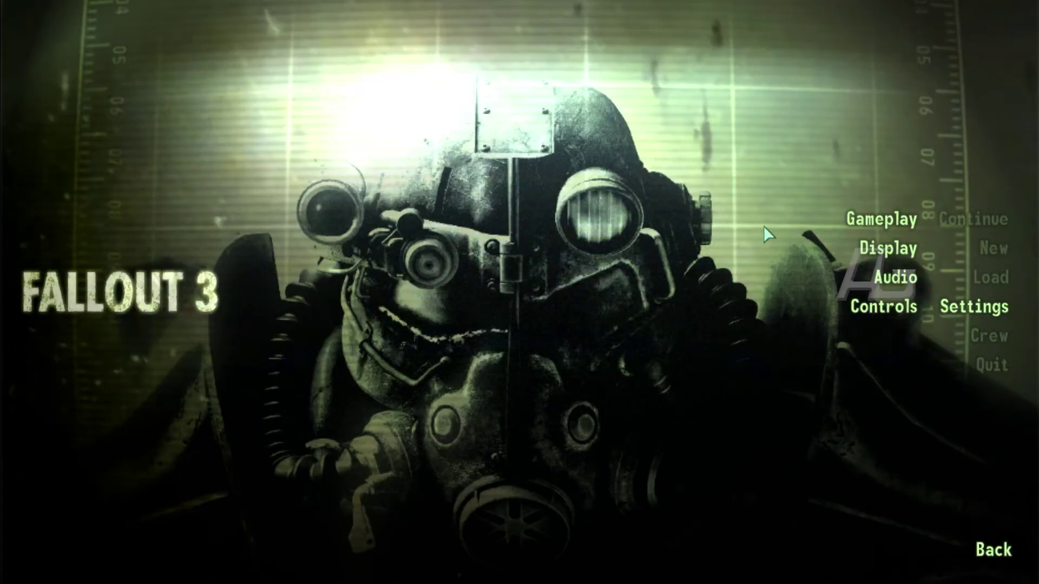
left_click(870, 219)
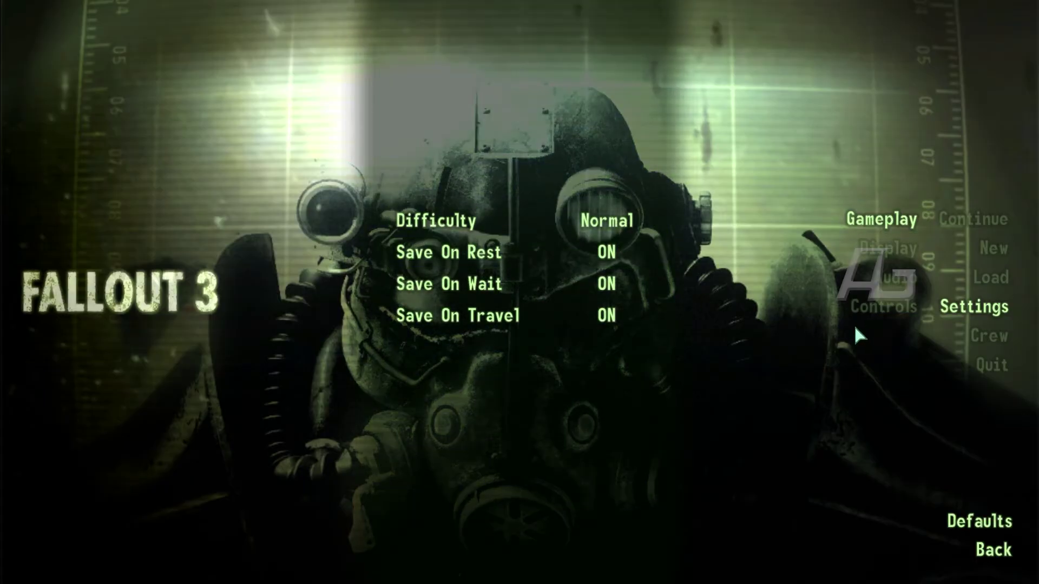
left_click(890, 250)
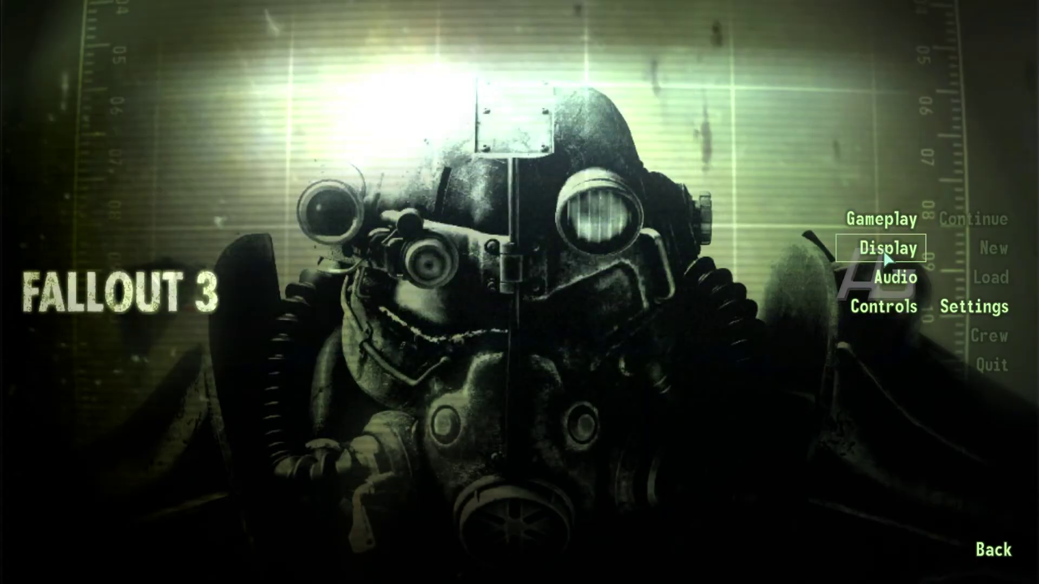
scroll(595, 279, "down", 2)
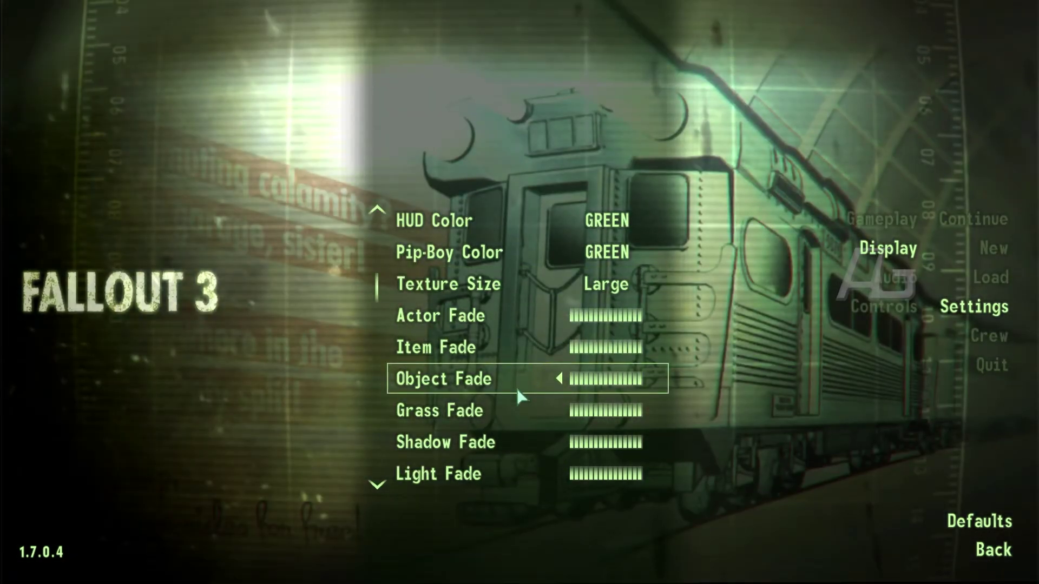
scroll(517, 387, "down", 4)
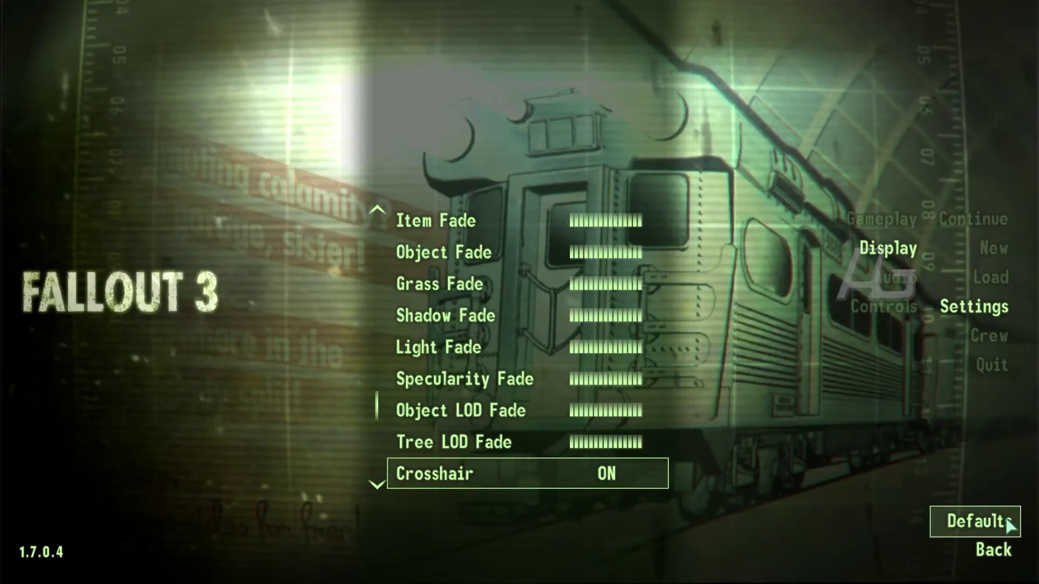
left_click(957, 550)
left_click(887, 282)
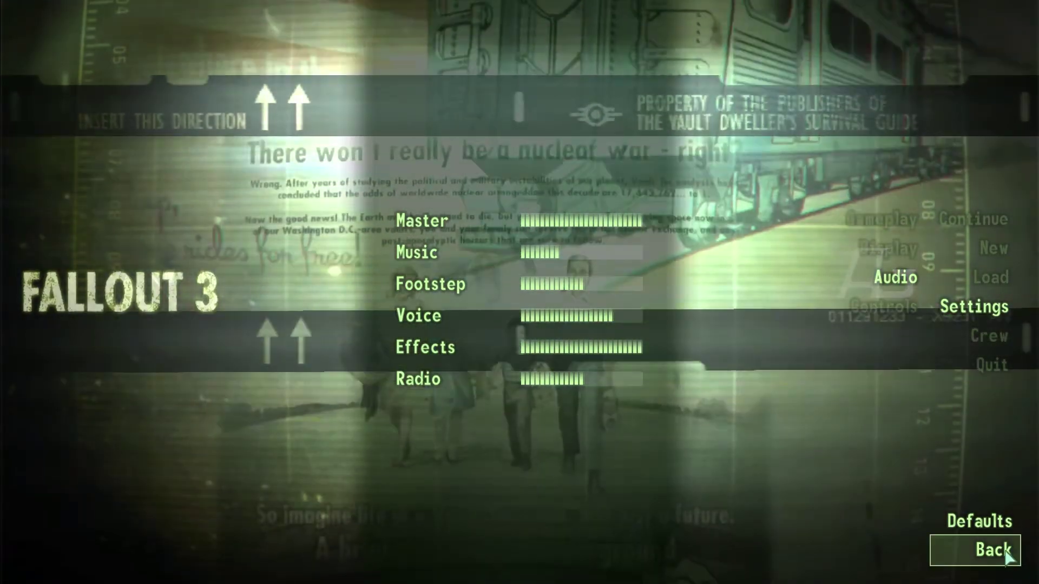
left_click(1006, 557)
left_click(995, 552)
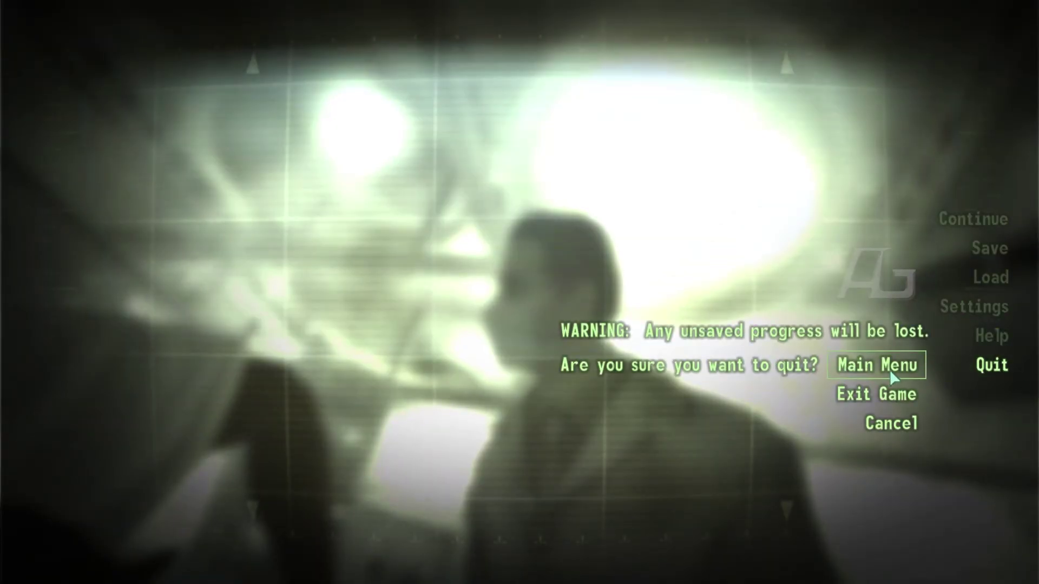
- Choose Exit Game to quit Fallout 3 and return to its Steam library page
left_click(889, 369)
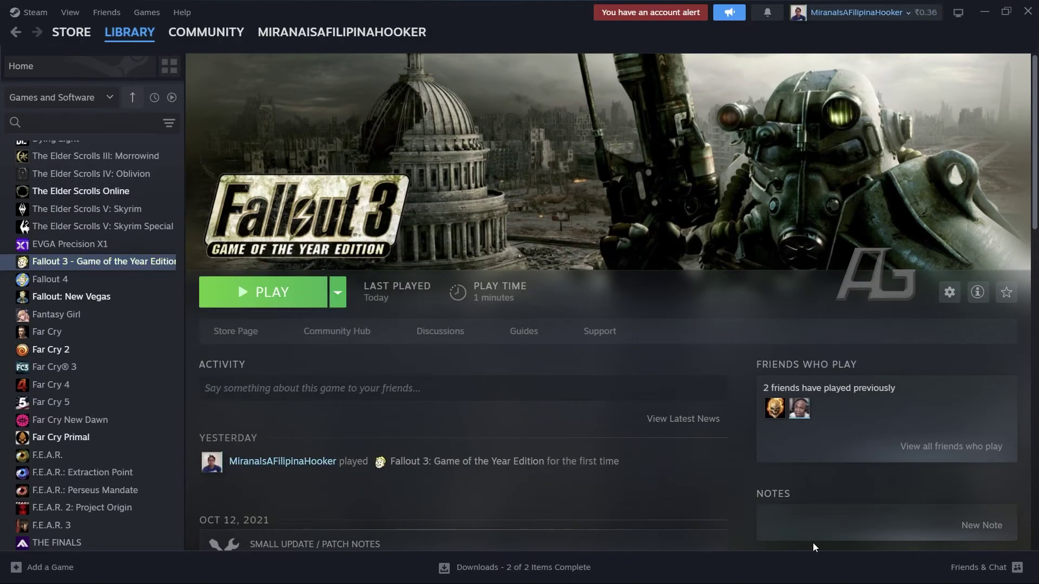